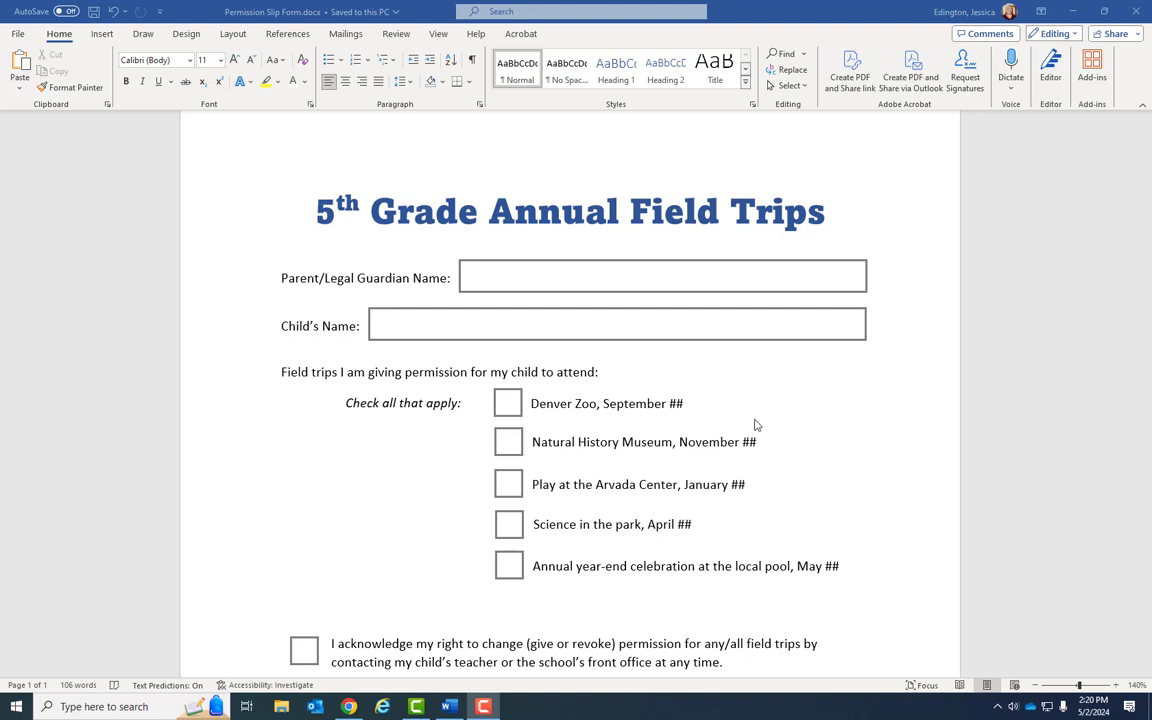
{"action": "left_click", "coordinate": [517, 213]}
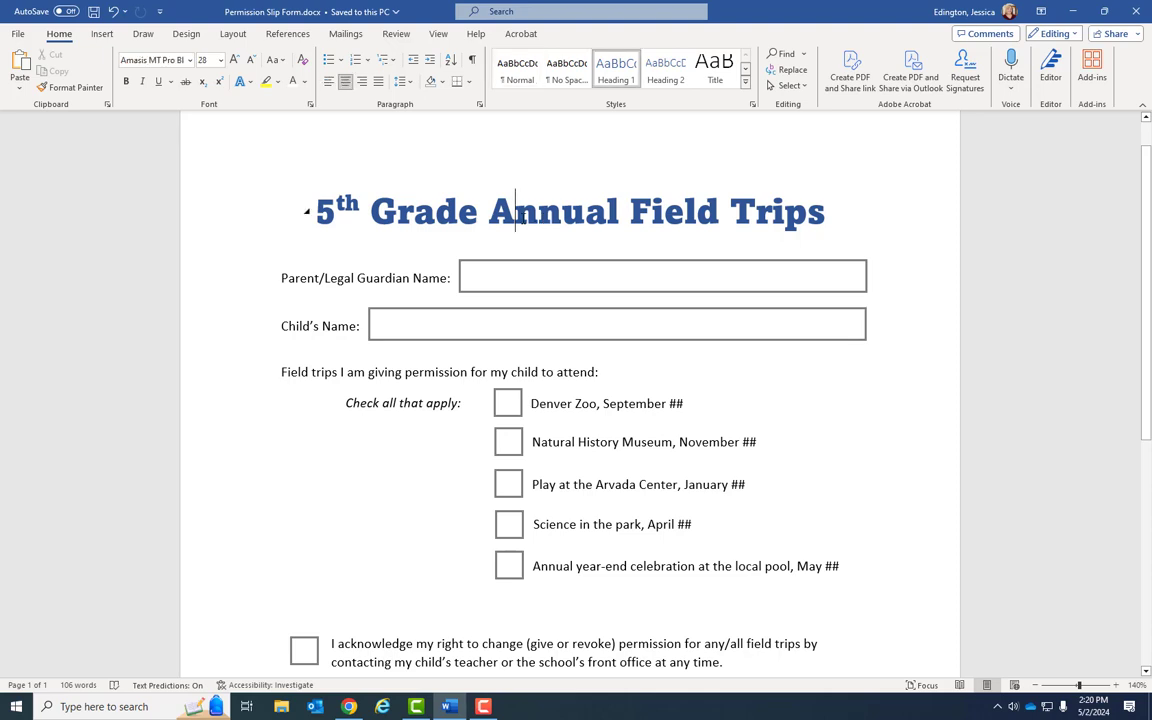
{"action": "left_click", "coordinate": [344, 276]}
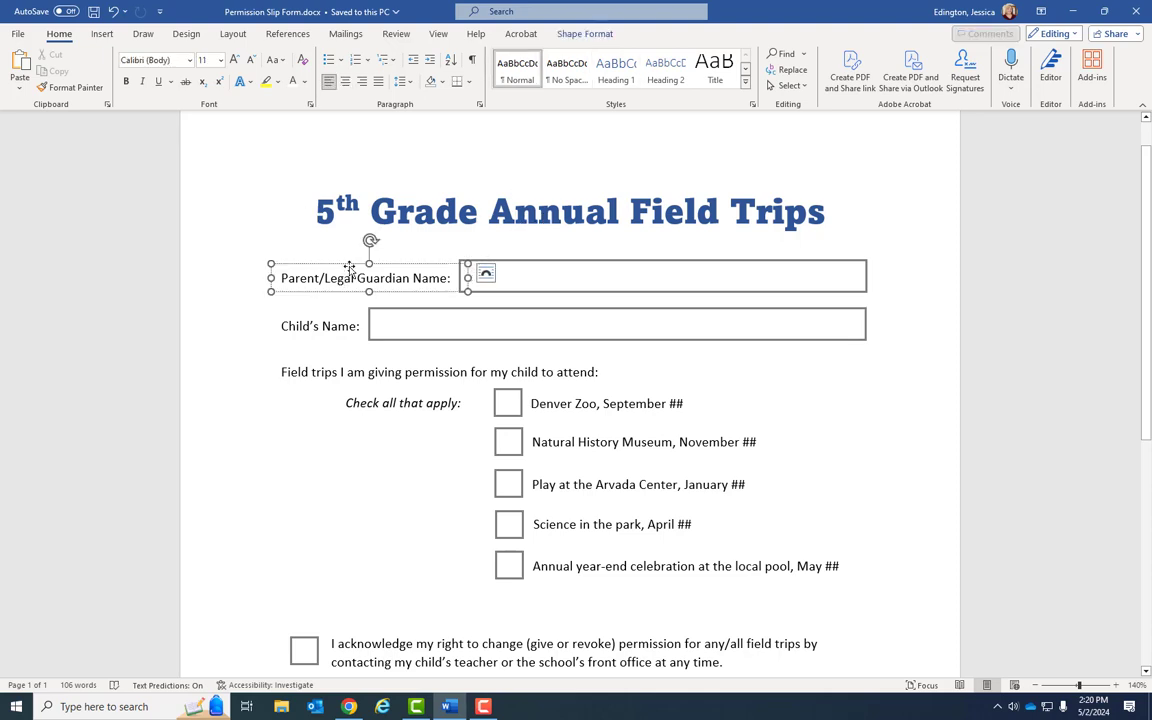
{"action": "left_click_drag", "start_coordinate": [311, 212], "coordinate": [850, 218]}
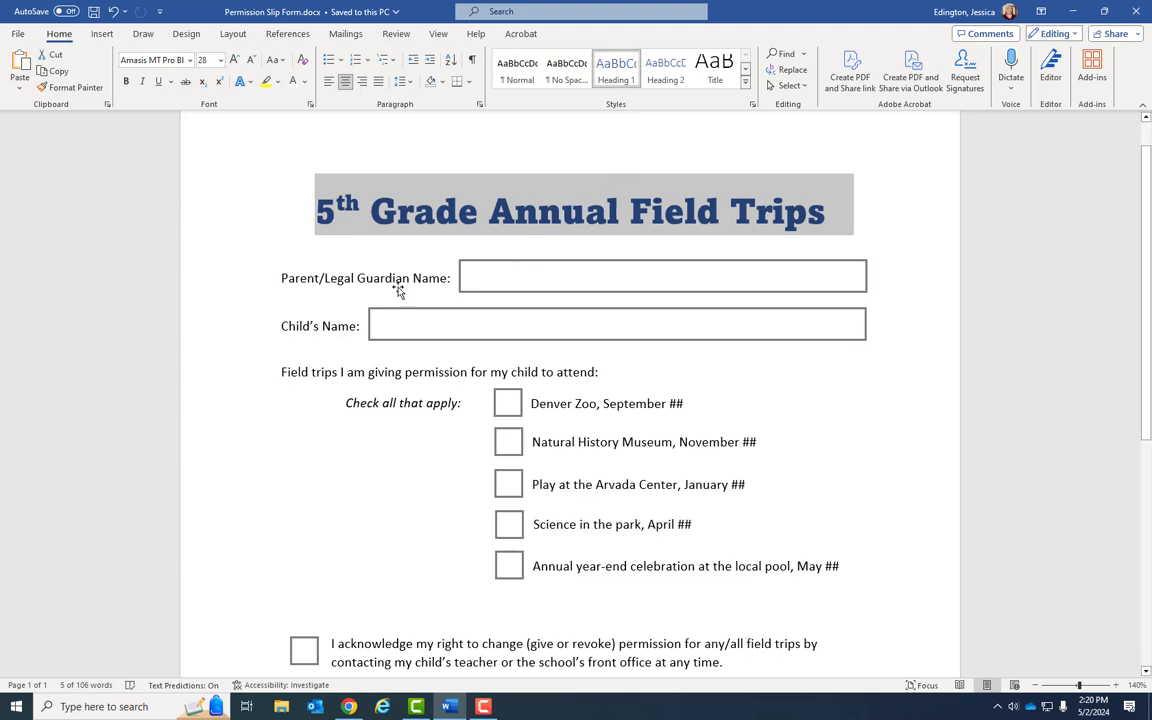
{"action": "left_click", "coordinate": [363, 268]}
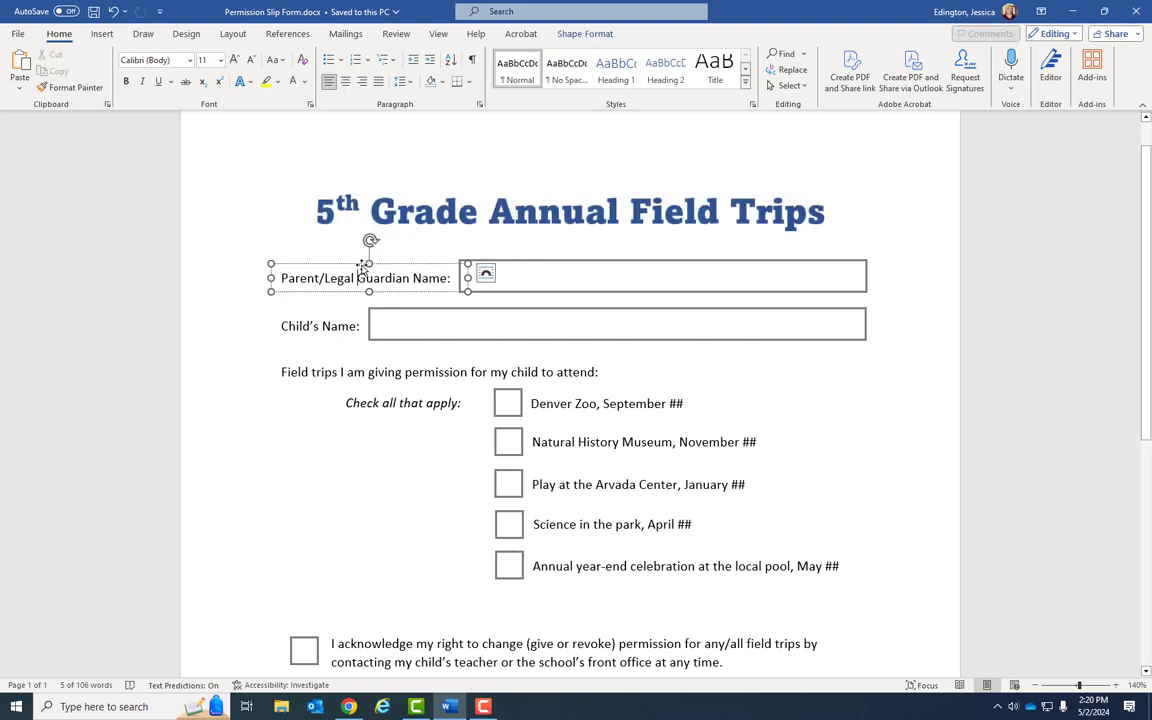
{"action": "left_click", "coordinate": [338, 316]}
{"action": "left_click", "coordinate": [338, 316]}
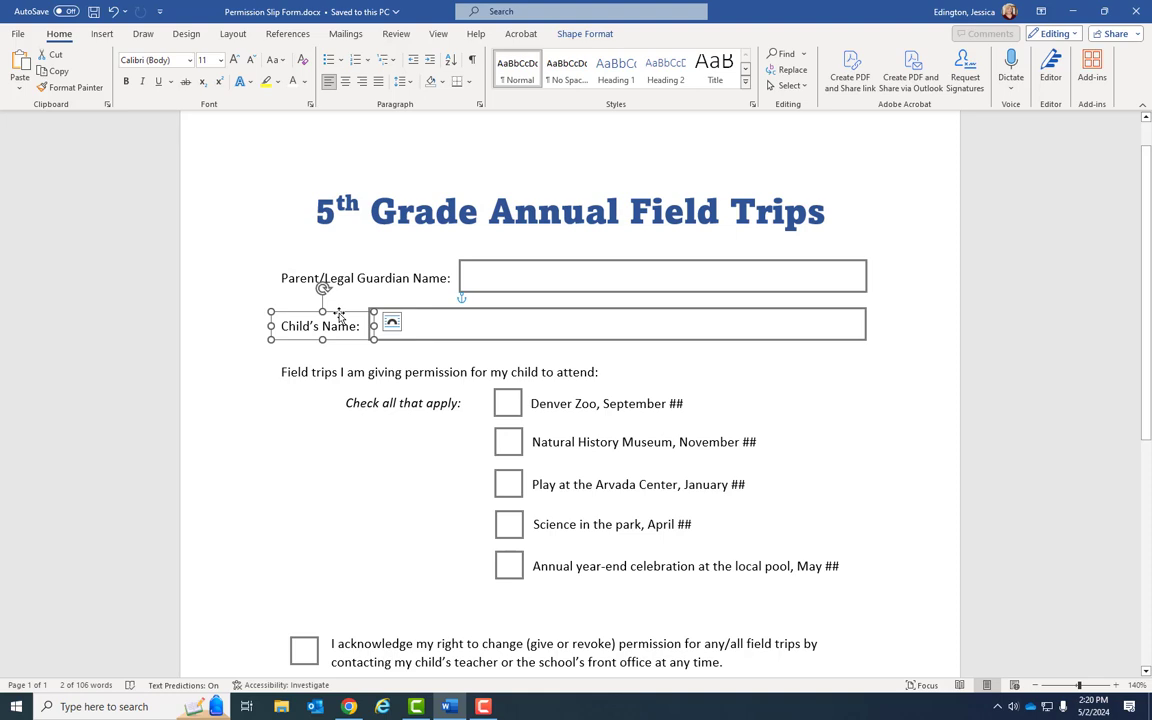
{"action": "left_click", "coordinate": [352, 370]}
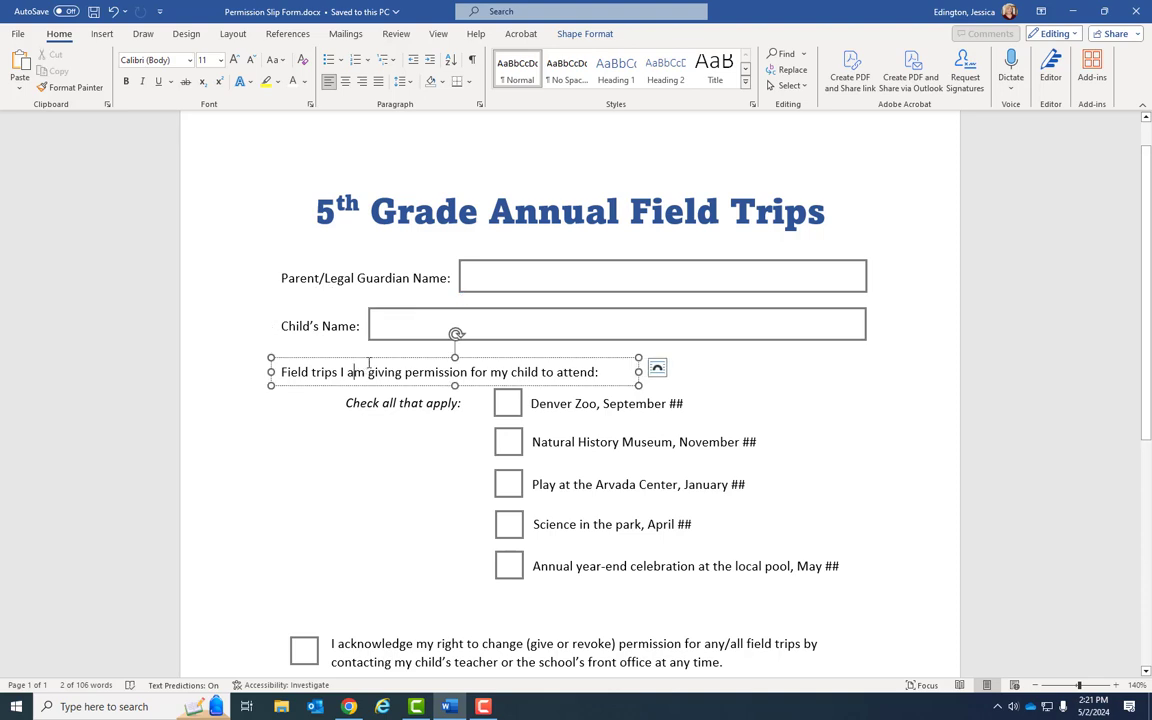
{"action": "left_click", "coordinate": [369, 358]}
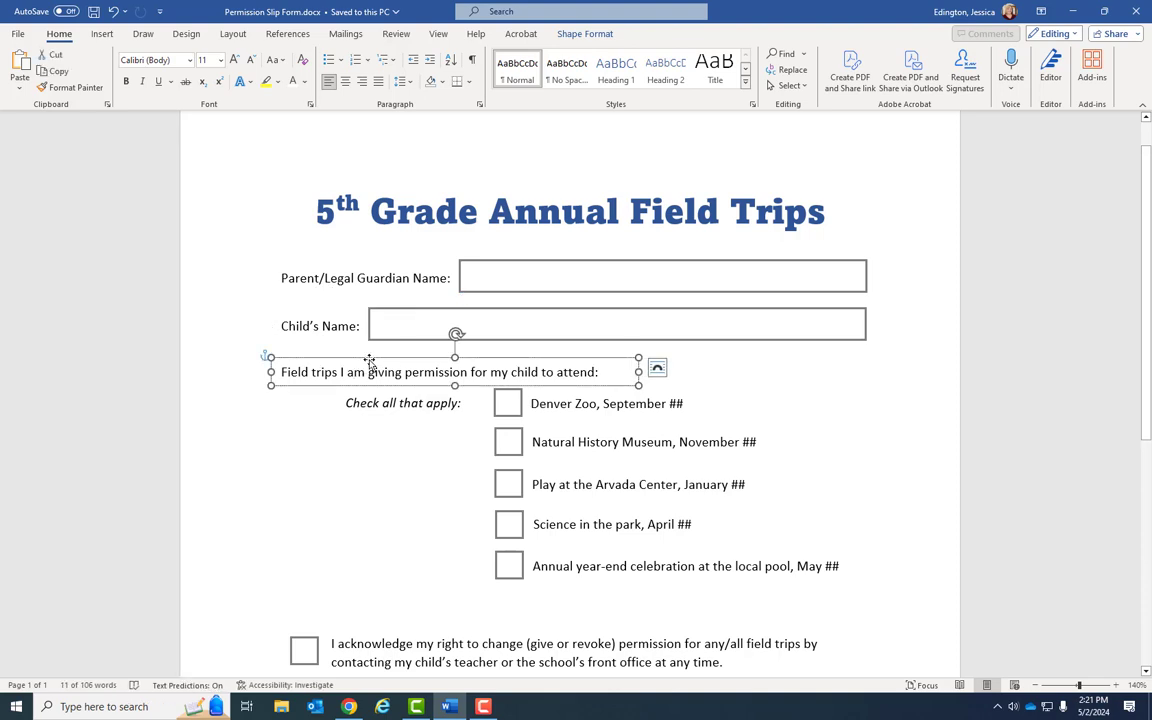
{"action": "scroll", "coordinate": [390, 425], "scroll_direction": "down", "scroll_amount": 1}
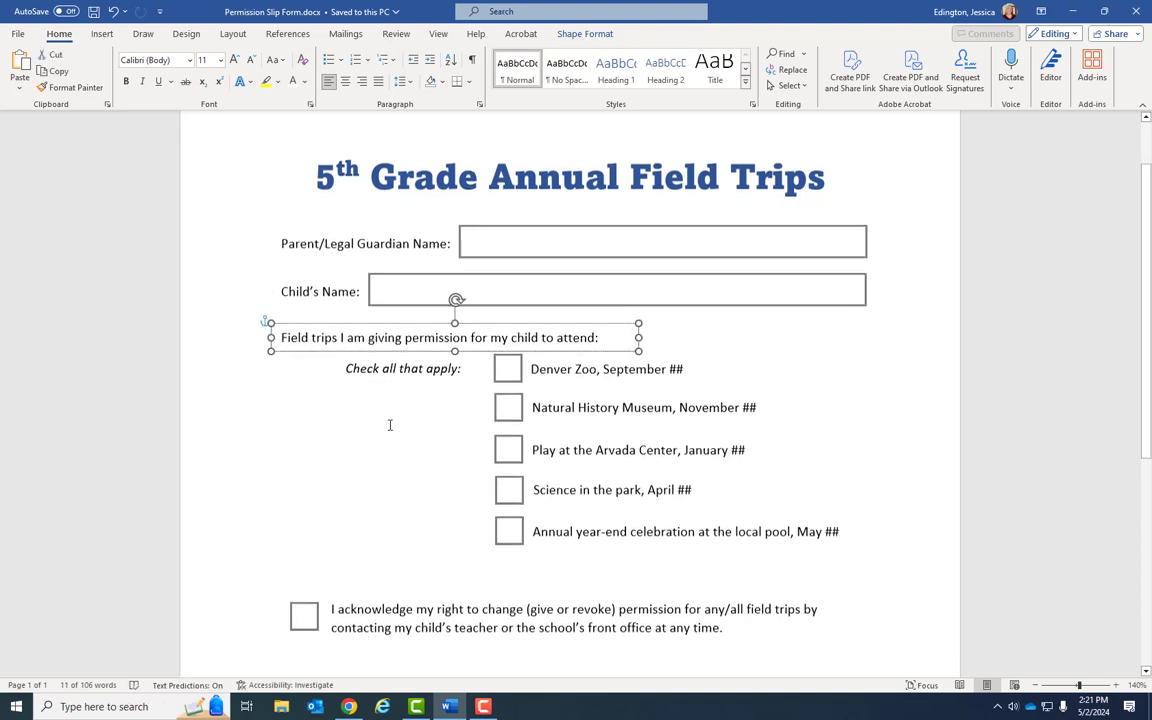
{"action": "scroll", "coordinate": [390, 425], "scroll_direction": "up", "scroll_amount": 1}
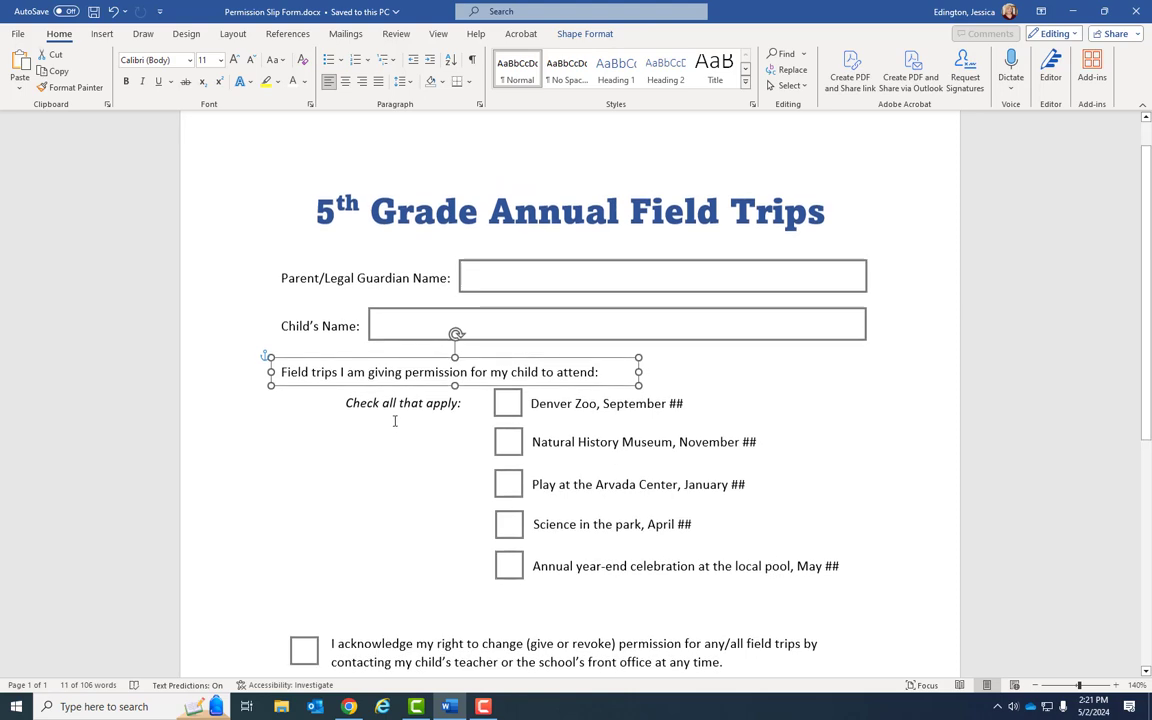
{"action": "left_click", "coordinate": [505, 291]}
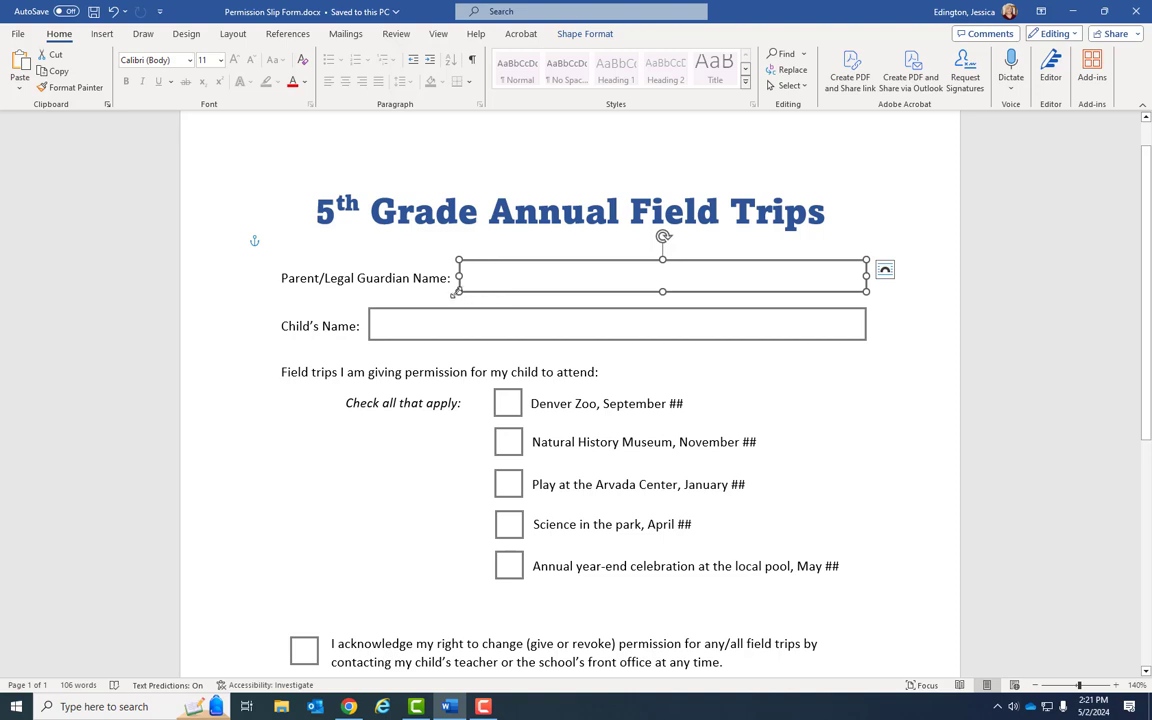
{"action": "scroll", "coordinate": [600, 400], "scroll_direction": "down", "scroll_amount": 3}
{"action": "scroll", "coordinate": [600, 400], "scroll_direction": "down", "scroll_amount": 5}
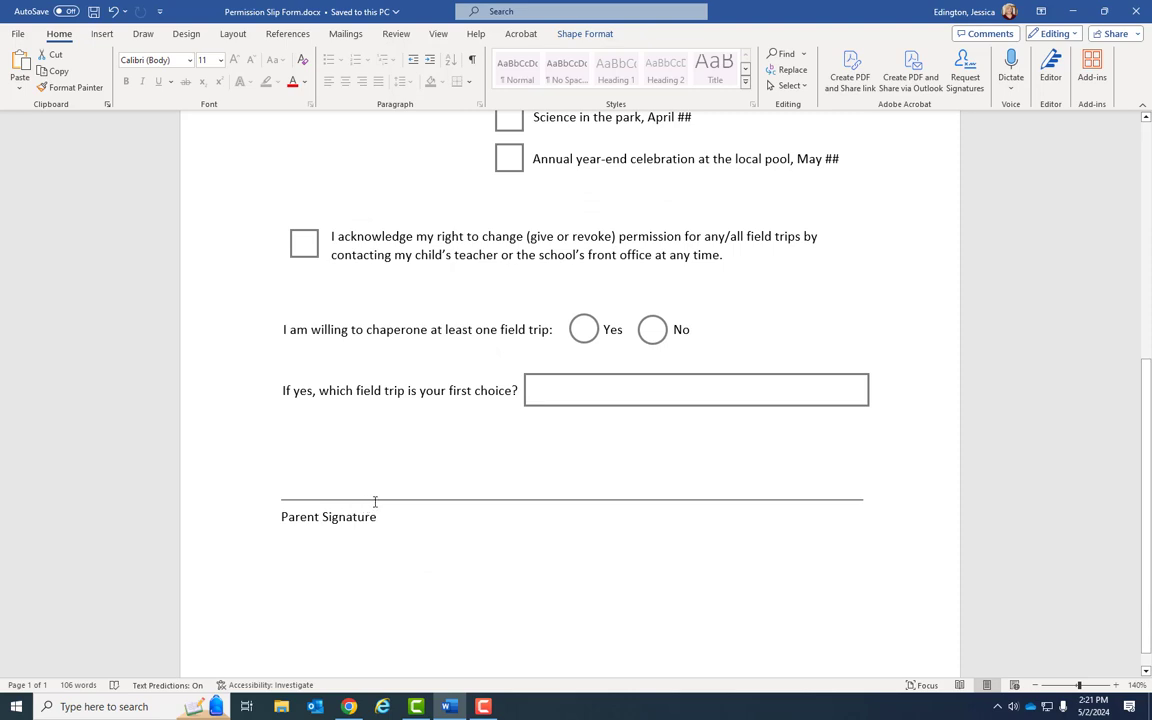
{"action": "scroll", "coordinate": [425, 500], "scroll_direction": "up", "scroll_amount": 5}
{"action": "scroll", "coordinate": [425, 500], "scroll_direction": "up", "scroll_amount": 4}
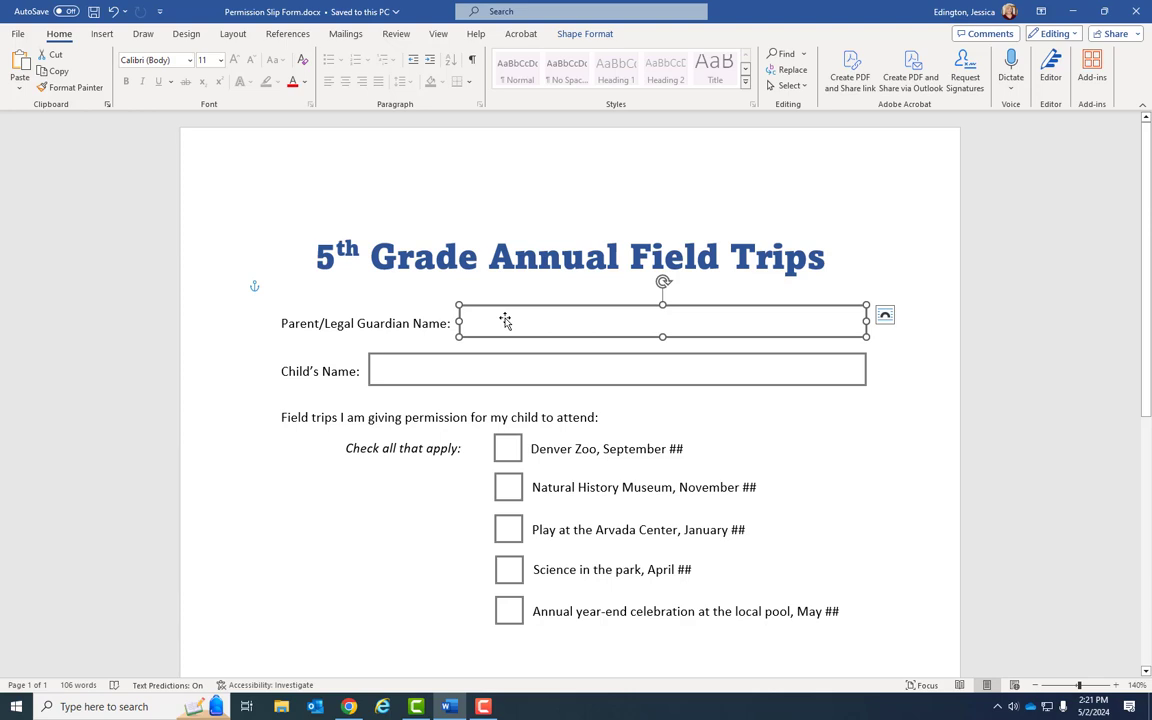
{"action": "left_click", "coordinate": [500, 374]}
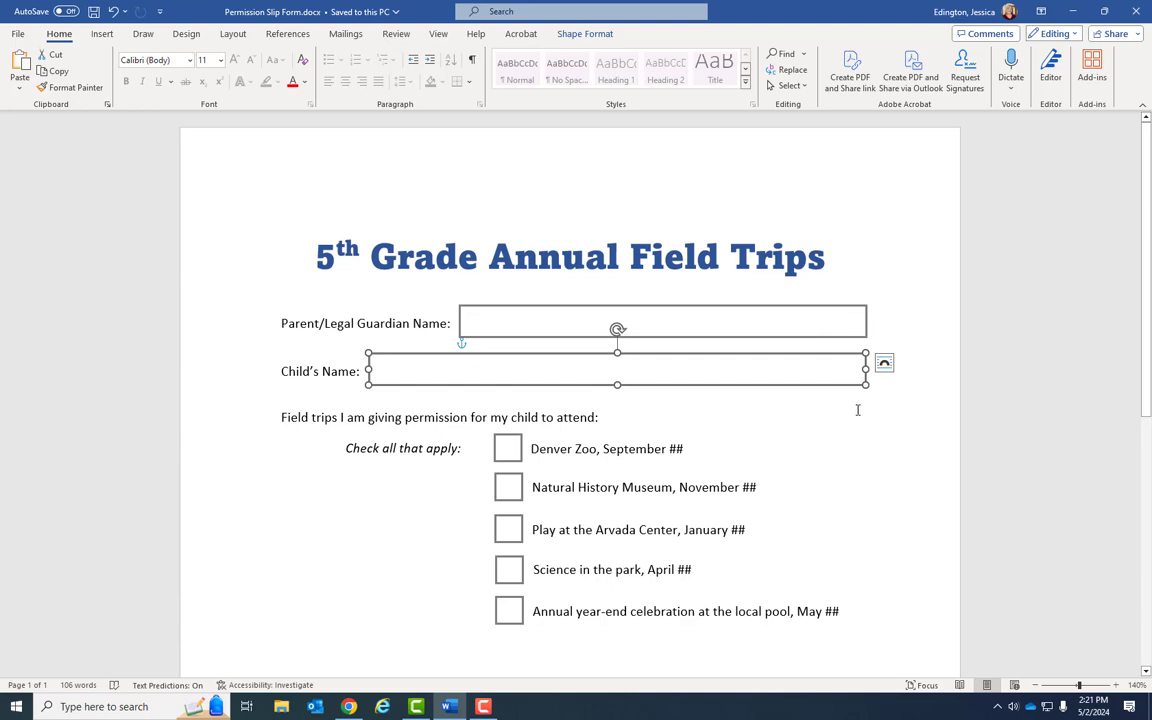
{"action": "scroll", "coordinate": [329, 438], "scroll_direction": "down", "scroll_amount": 2}
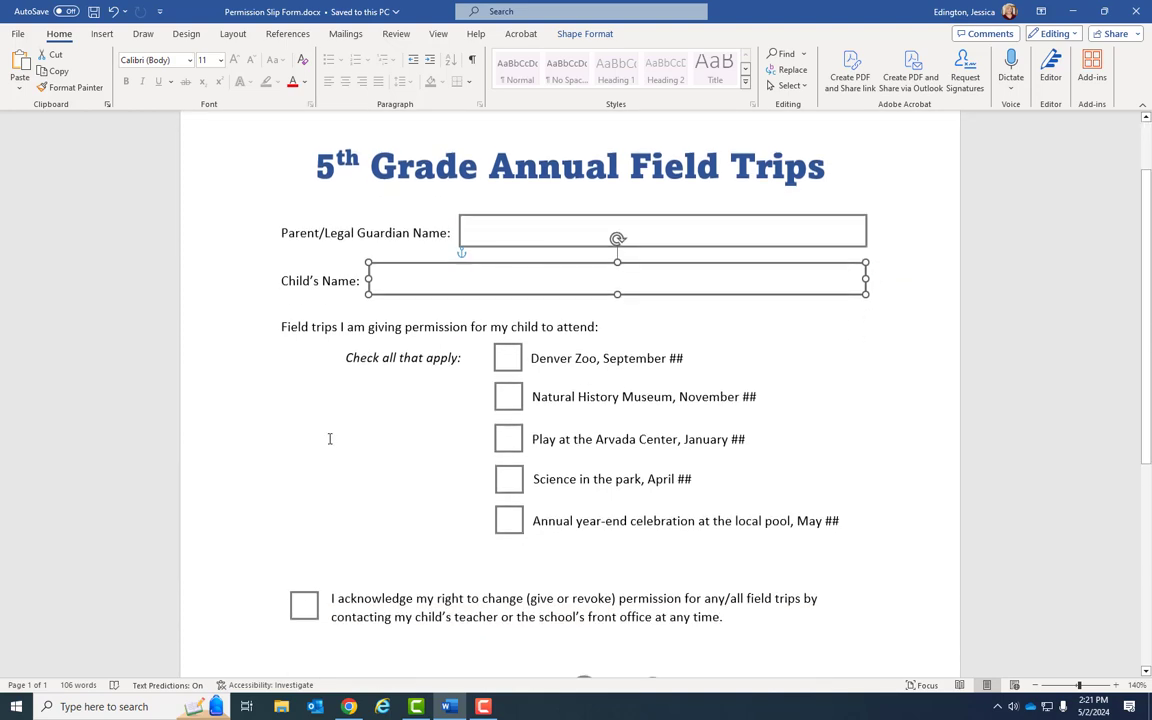
{"action": "left_click", "coordinate": [506, 357]}
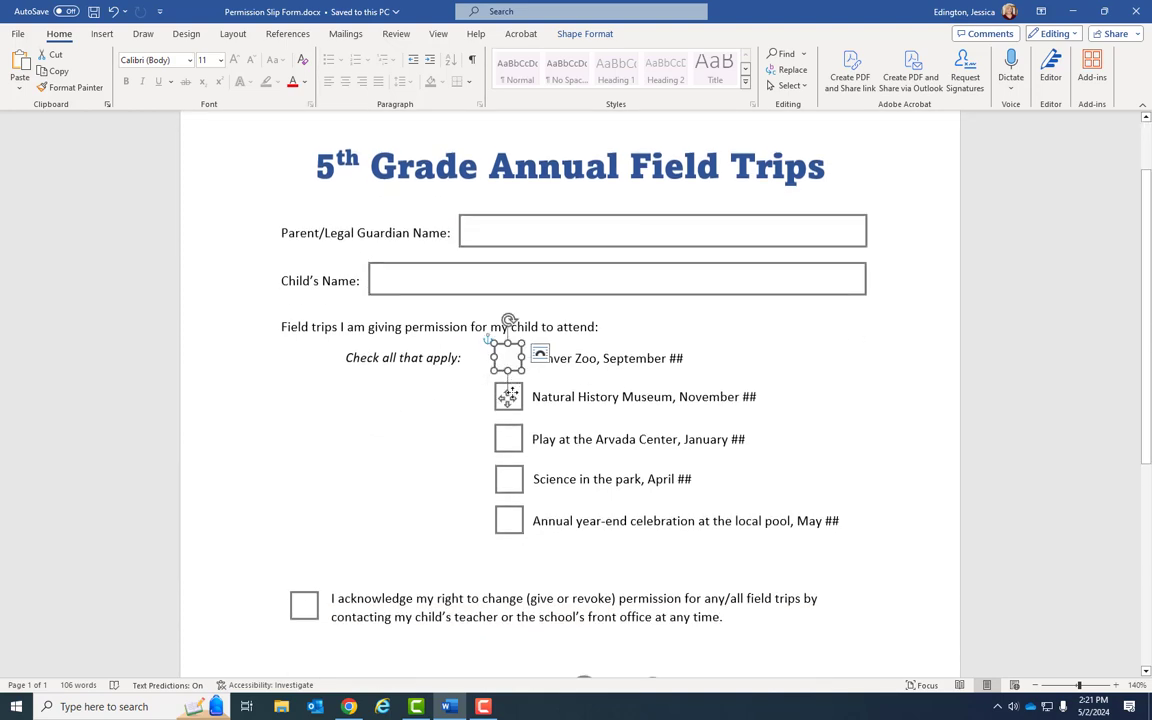
{"action": "left_click", "coordinate": [508, 396]}
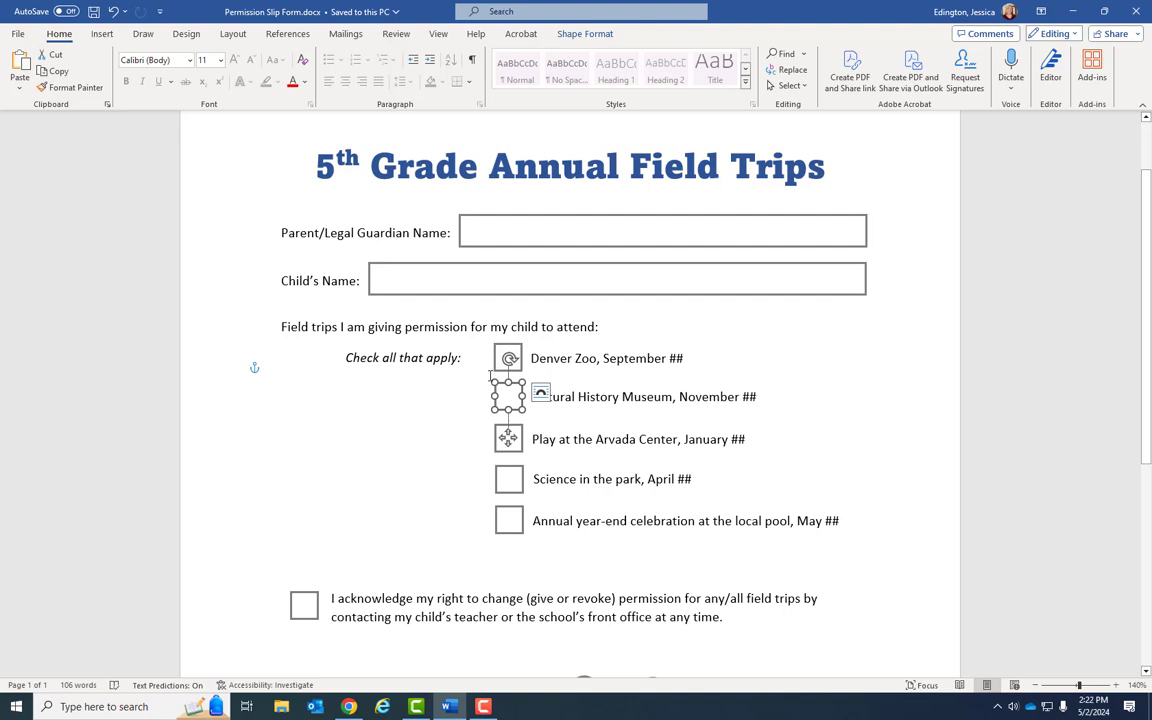
{"action": "left_click", "coordinate": [472, 519]}
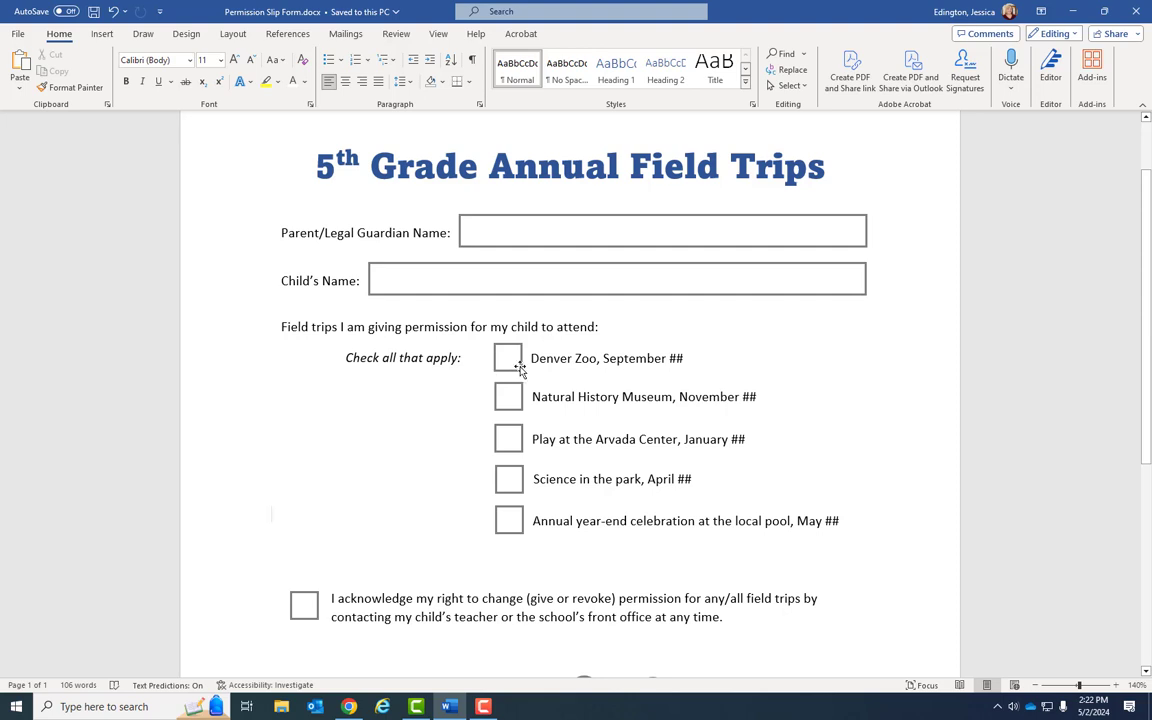
{"action": "scroll", "coordinate": [421, 571], "scroll_direction": "down", "scroll_amount": 3}
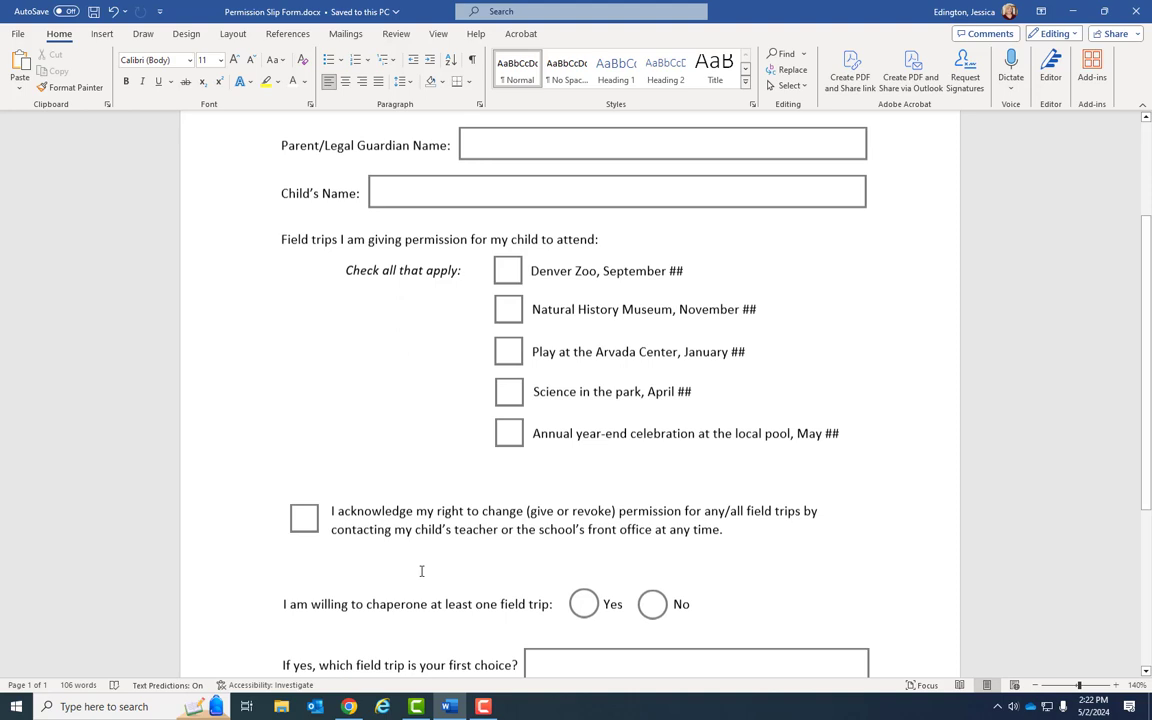
{"action": "left_click", "coordinate": [303, 516]}
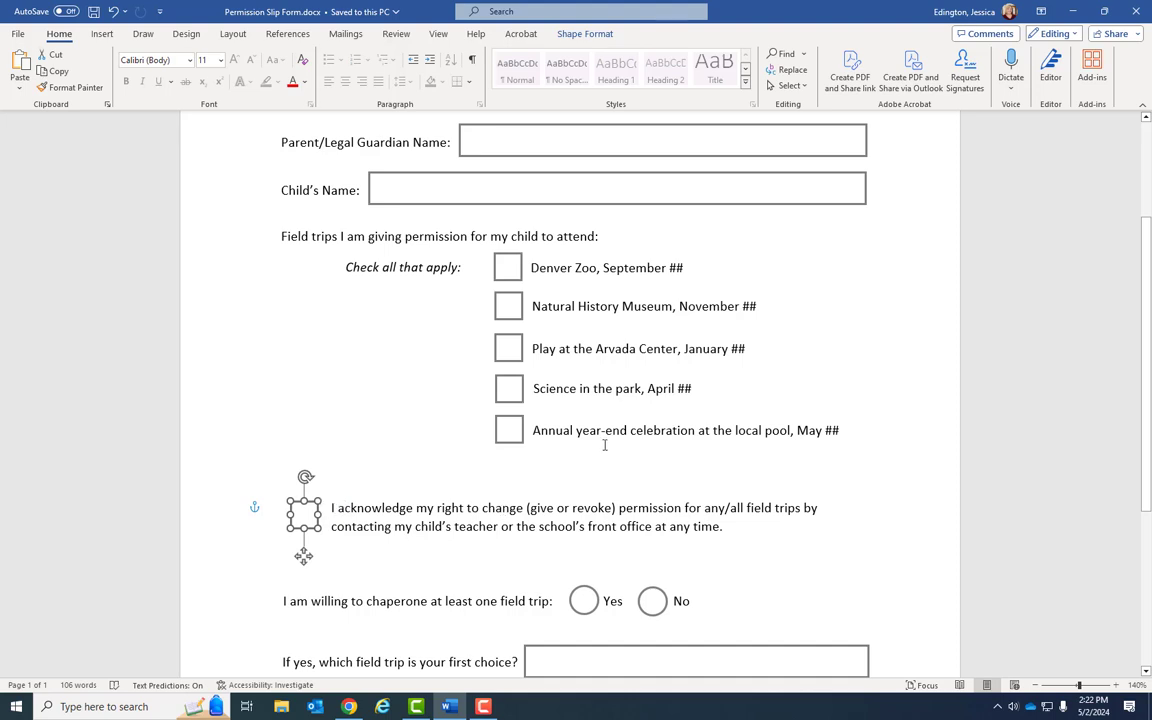
{"action": "scroll", "coordinate": [600, 442], "scroll_direction": "down", "scroll_amount": 2}
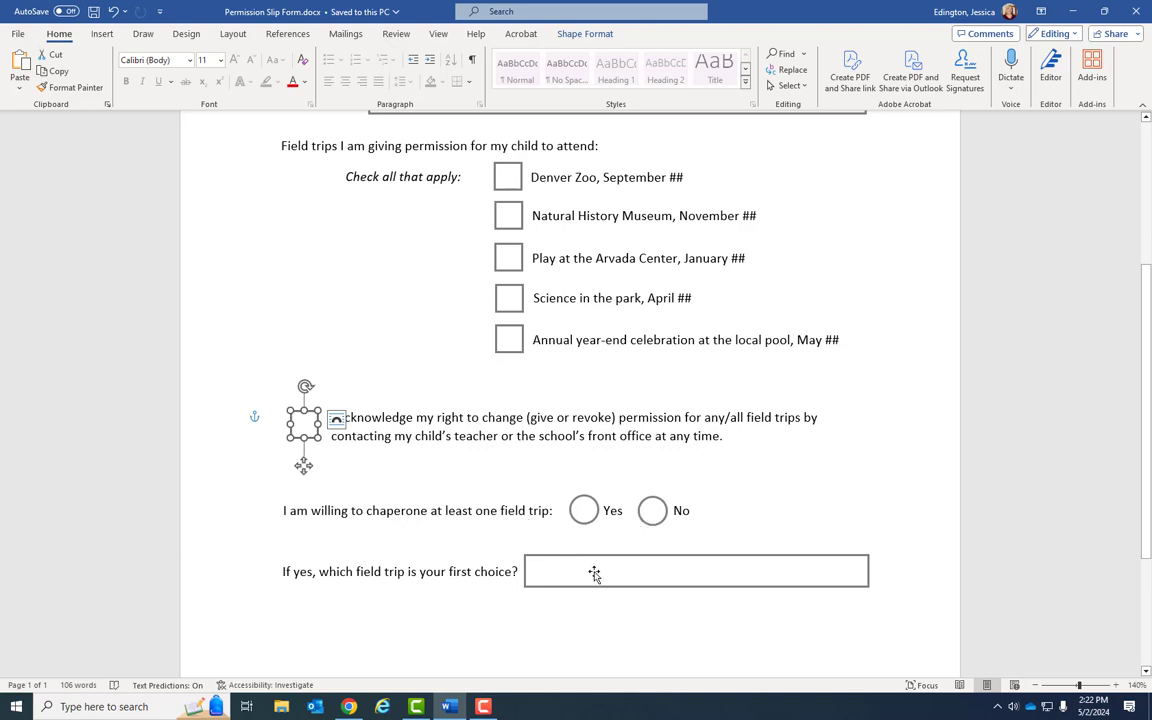
{"action": "scroll", "coordinate": [594, 573], "scroll_direction": "down", "scroll_amount": 3}
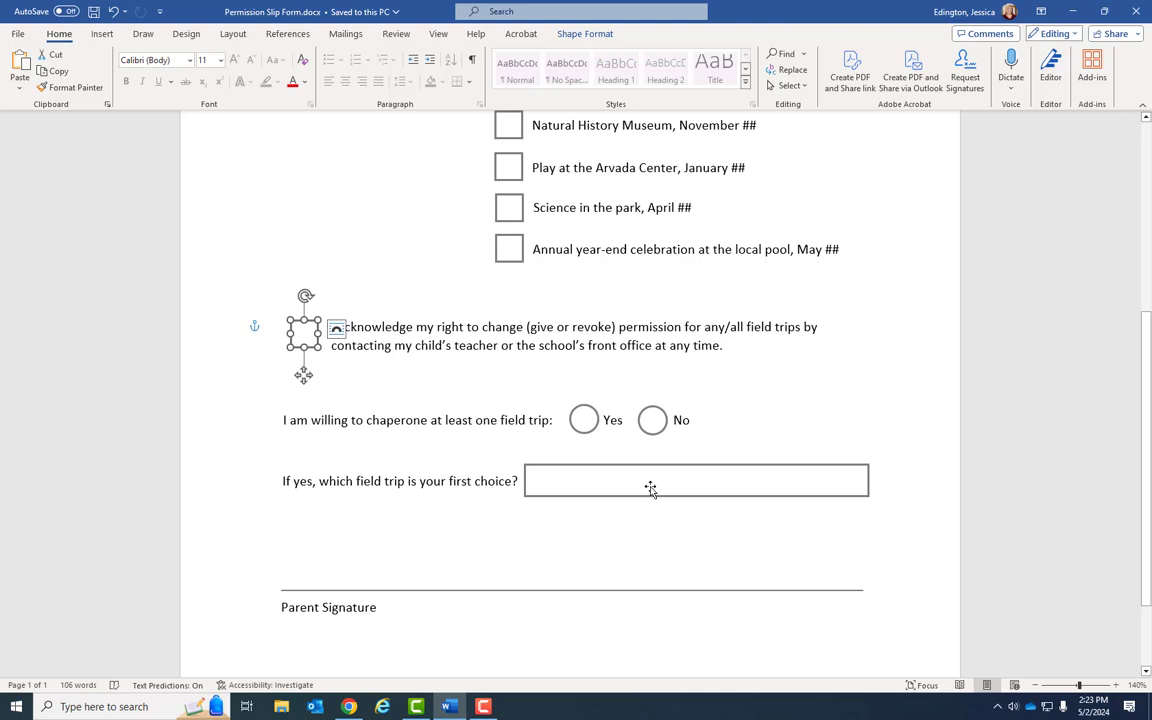
{"action": "scroll", "coordinate": [650, 487], "scroll_direction": "down", "scroll_amount": 1}
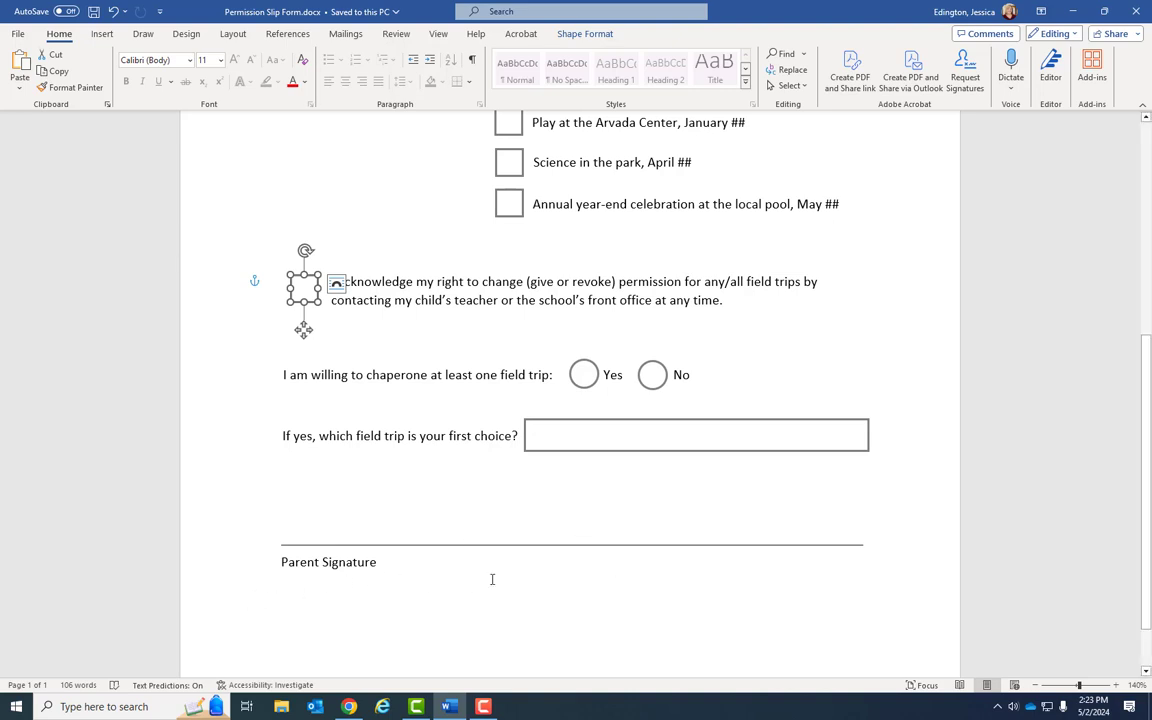
{"action": "scroll", "coordinate": [492, 579], "scroll_direction": "up", "scroll_amount": 5}
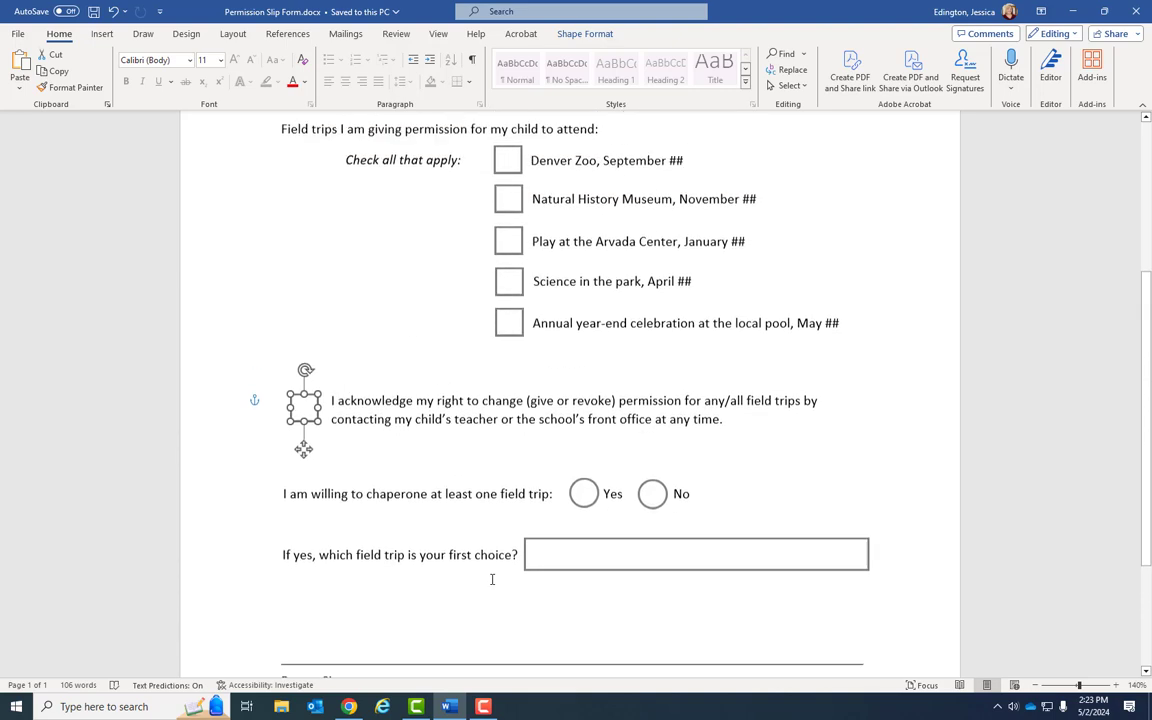
{"action": "left_click", "coordinate": [898, 506]}
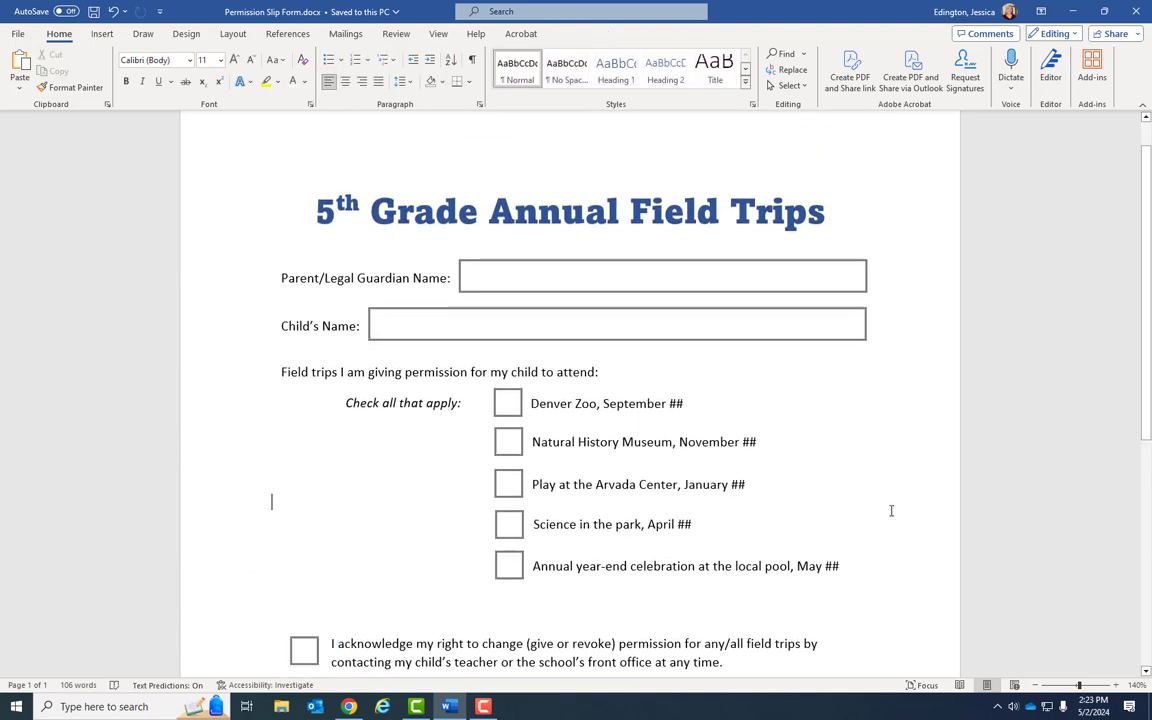
{"action": "scroll", "coordinate": [889, 509], "scroll_direction": "up", "scroll_amount": 1}
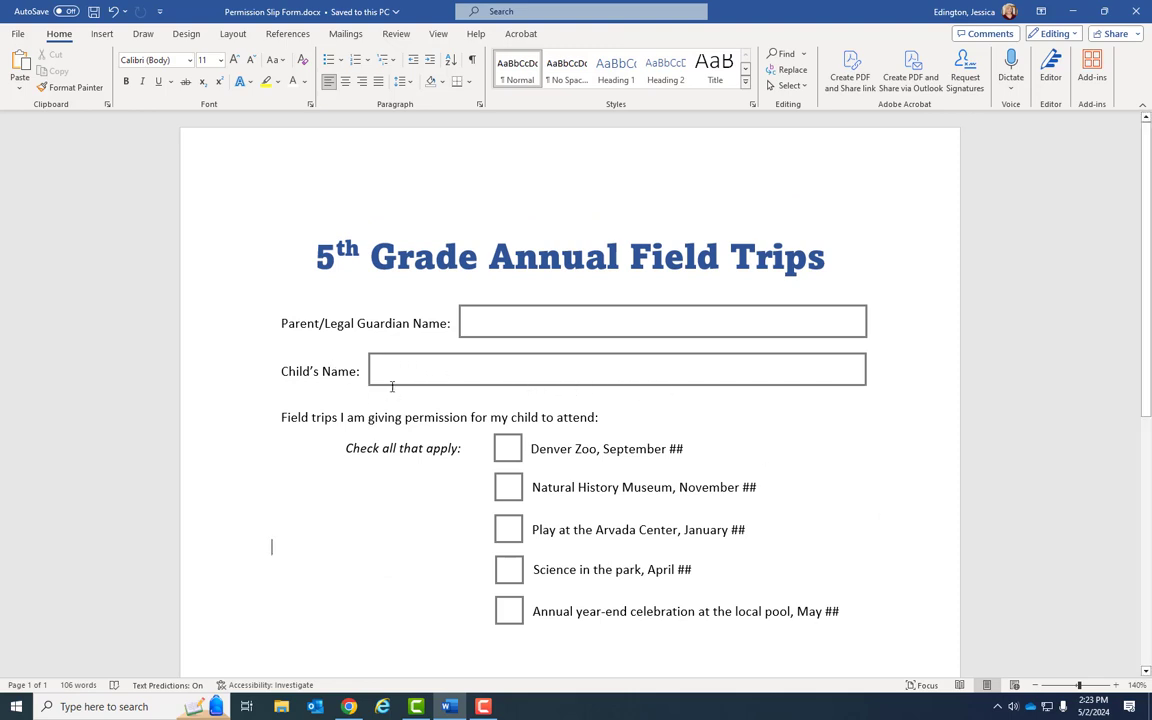
{"action": "left_click", "coordinate": [690, 389]}
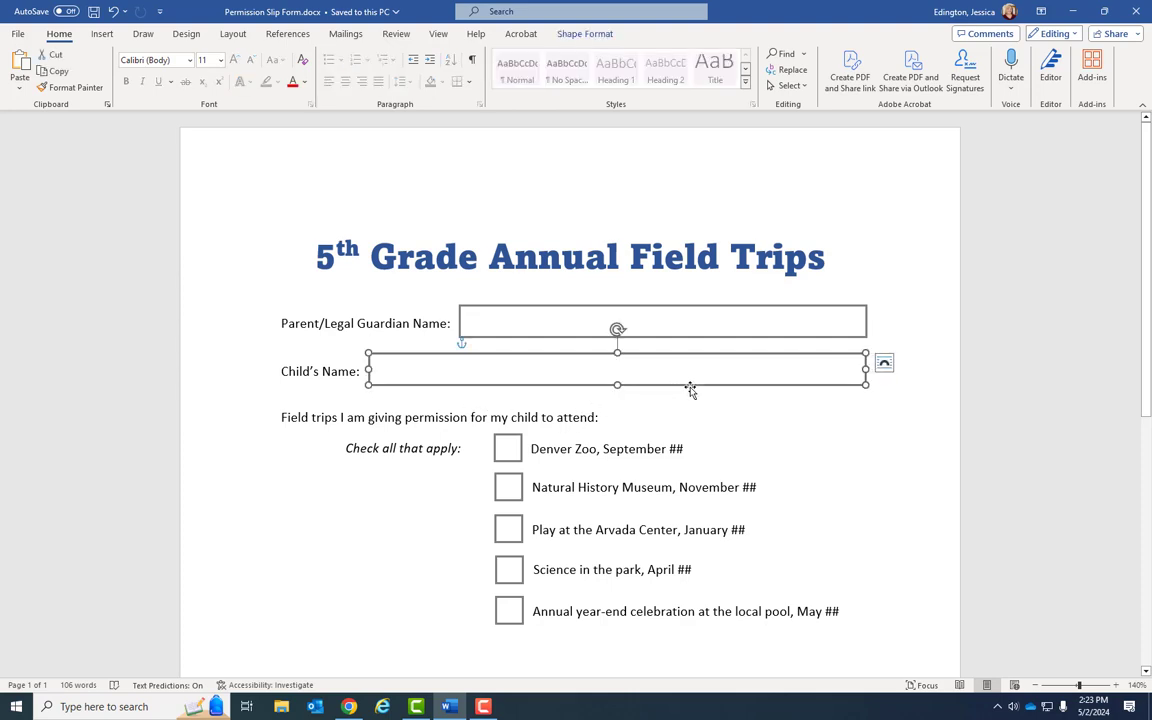
{"action": "left_click", "coordinate": [517, 338]}
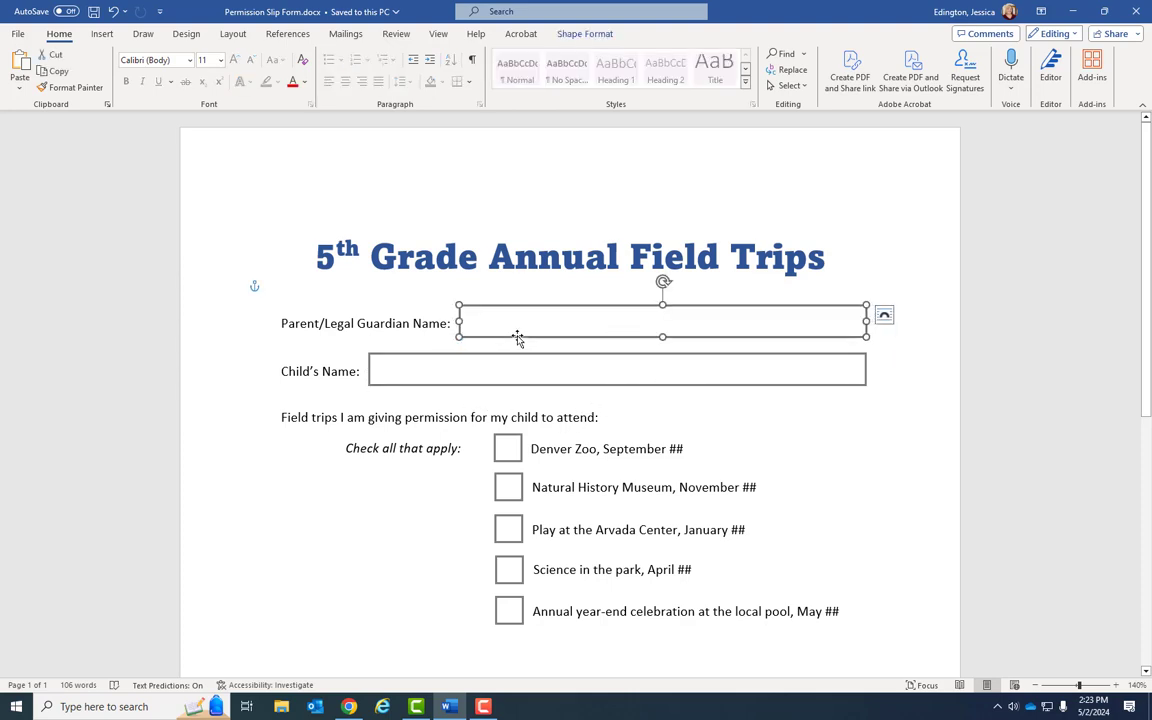
{"action": "left_click", "coordinate": [508, 445]}
{"action": "scroll", "coordinate": [522, 467], "scroll_direction": "down", "scroll_amount": 3}
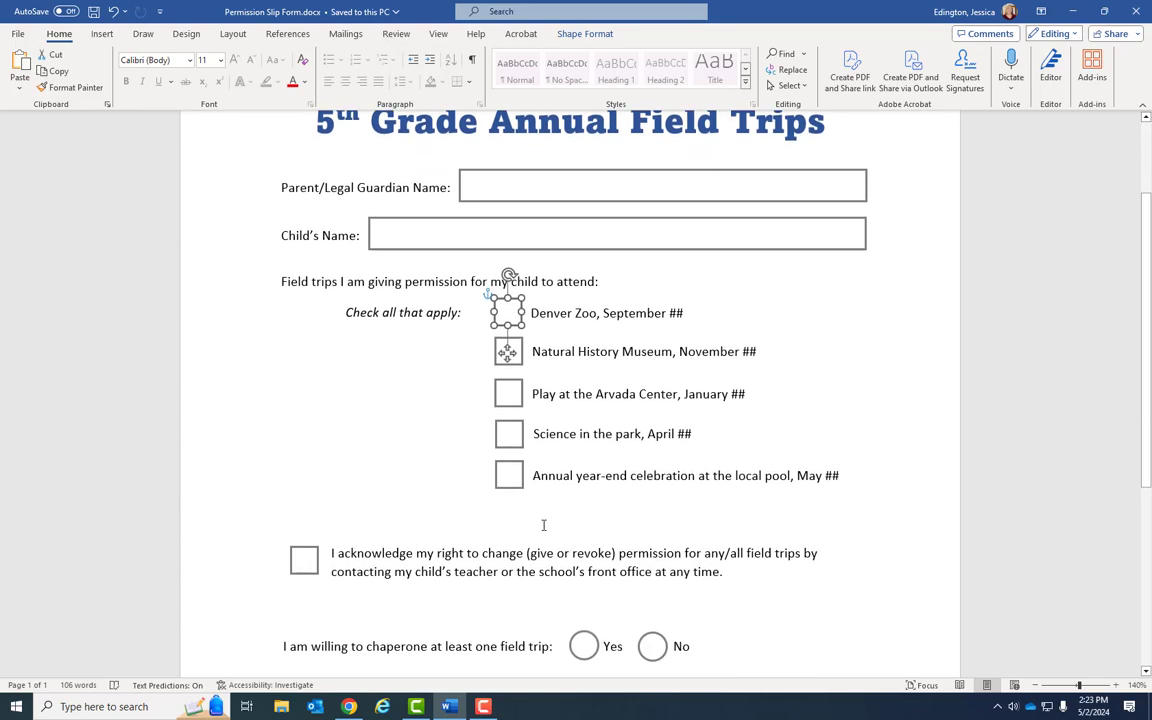